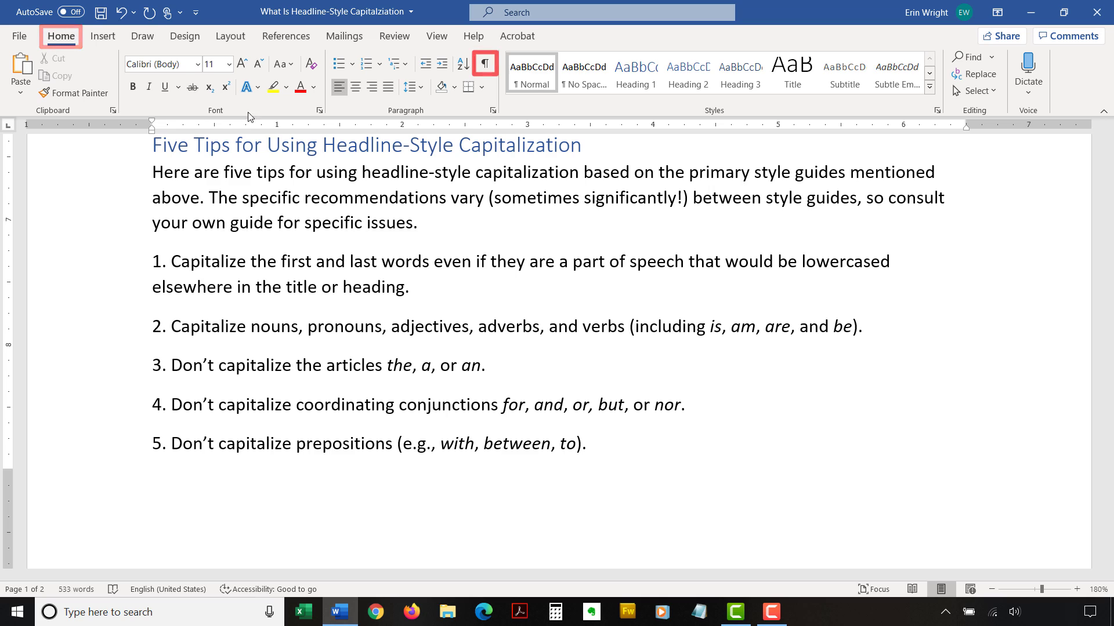
Show formatting marks, select the intro through tip 5, and bring up the line spacing choices
{"action": "left_click", "coordinate": [484, 63]}
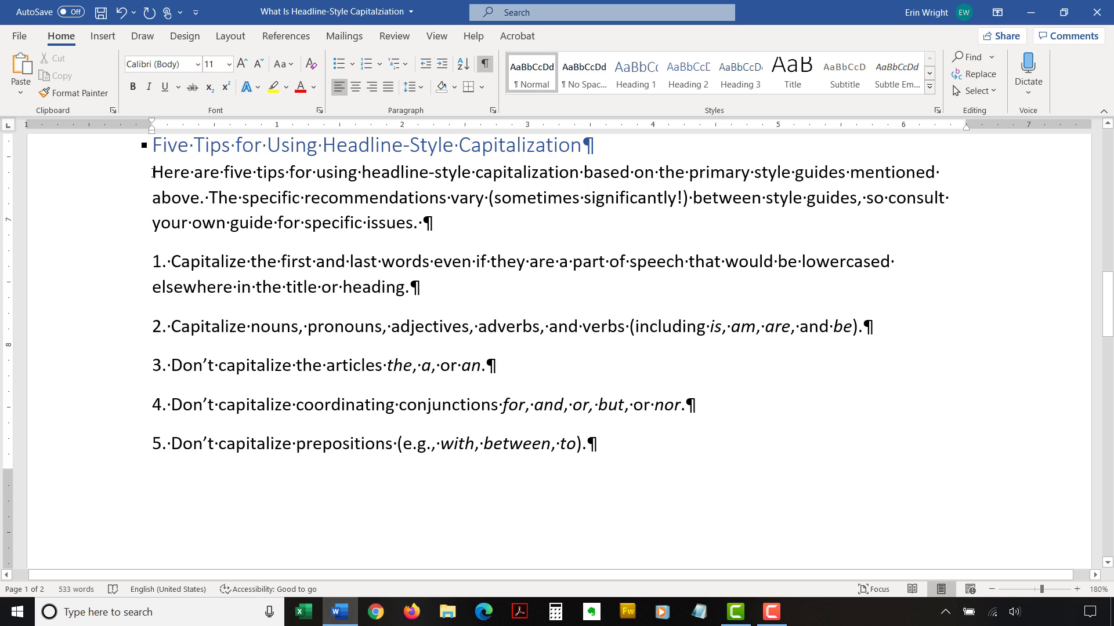
{"action": "left_click_drag", "start_coordinate": [152, 172], "coordinate": [644, 475]}
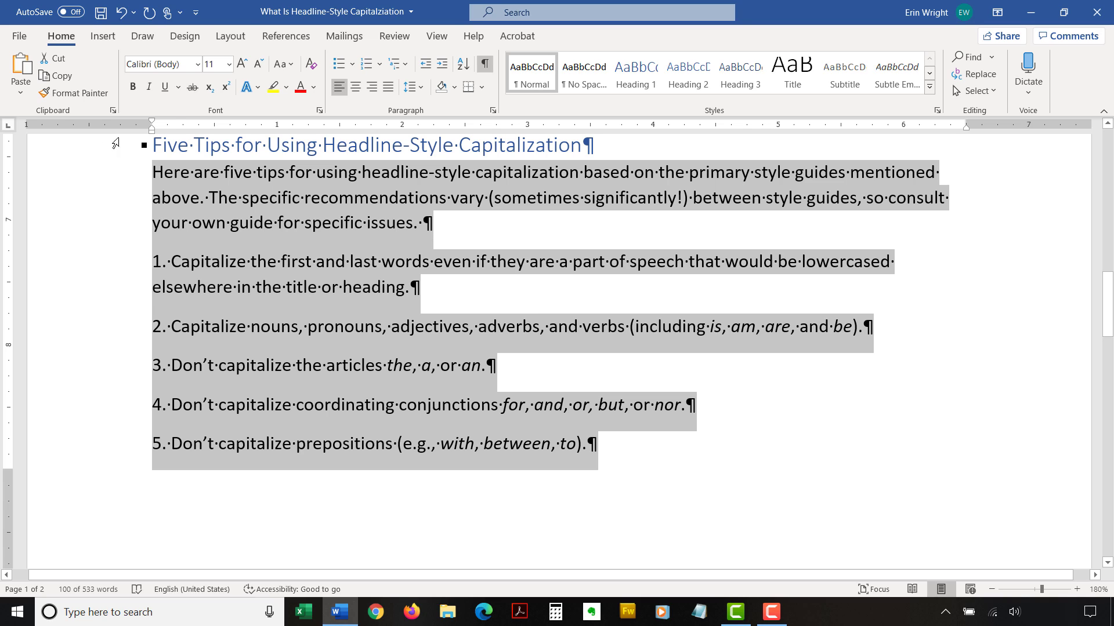
{"action": "left_click", "coordinate": [417, 94]}
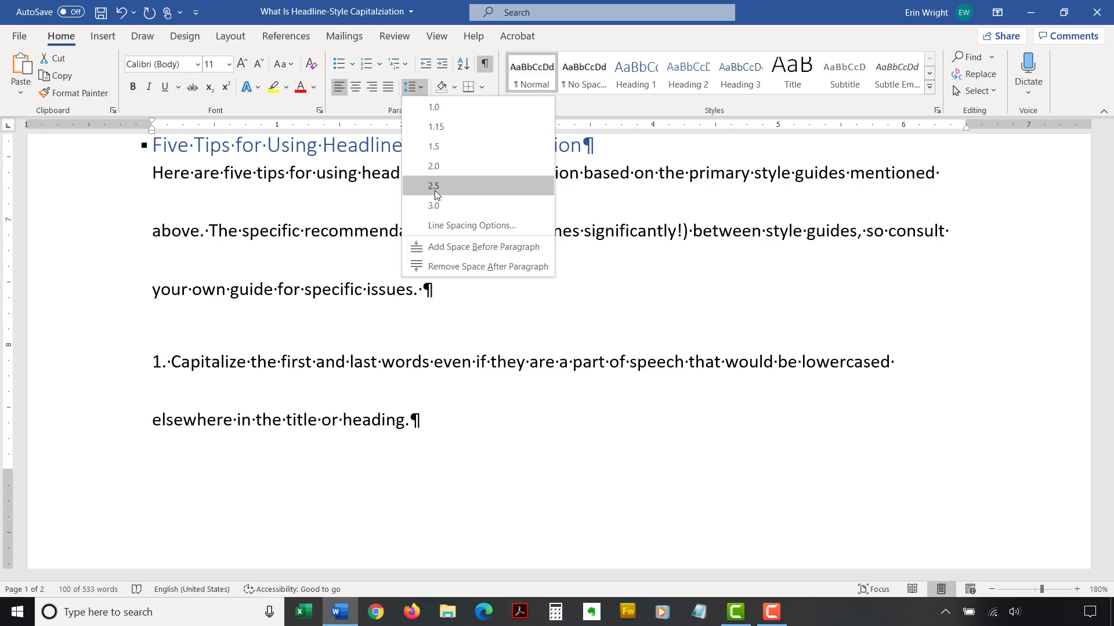
Give the intro and five tips 2.0 line spacing, replacing an initial 2.5 choice
{"action": "left_click", "coordinate": [434, 186]}
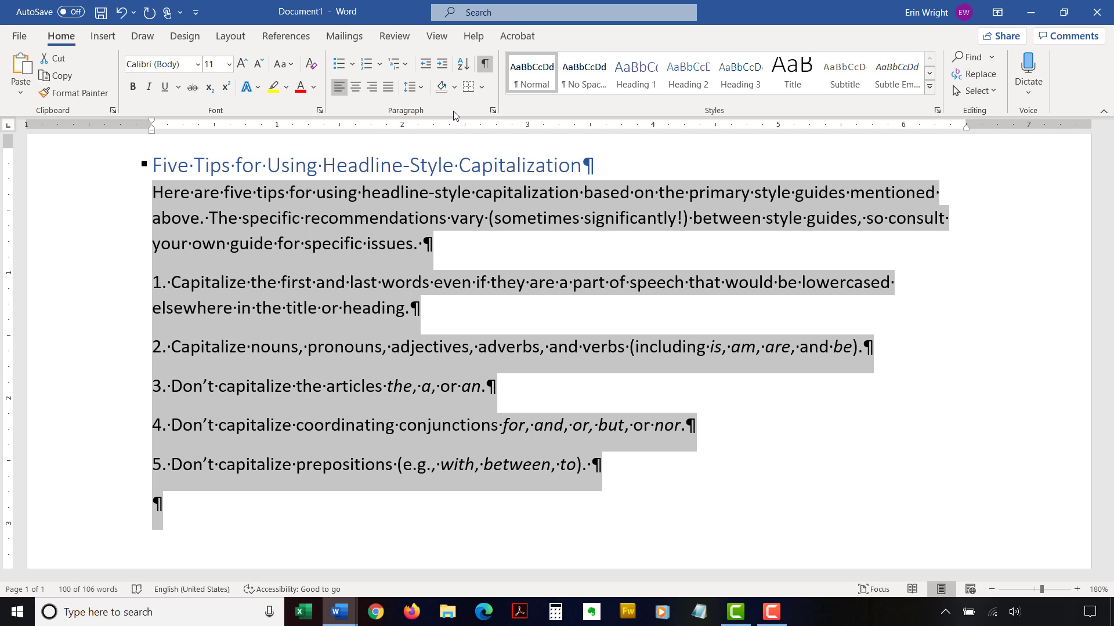
{"action": "left_click", "coordinate": [422, 89]}
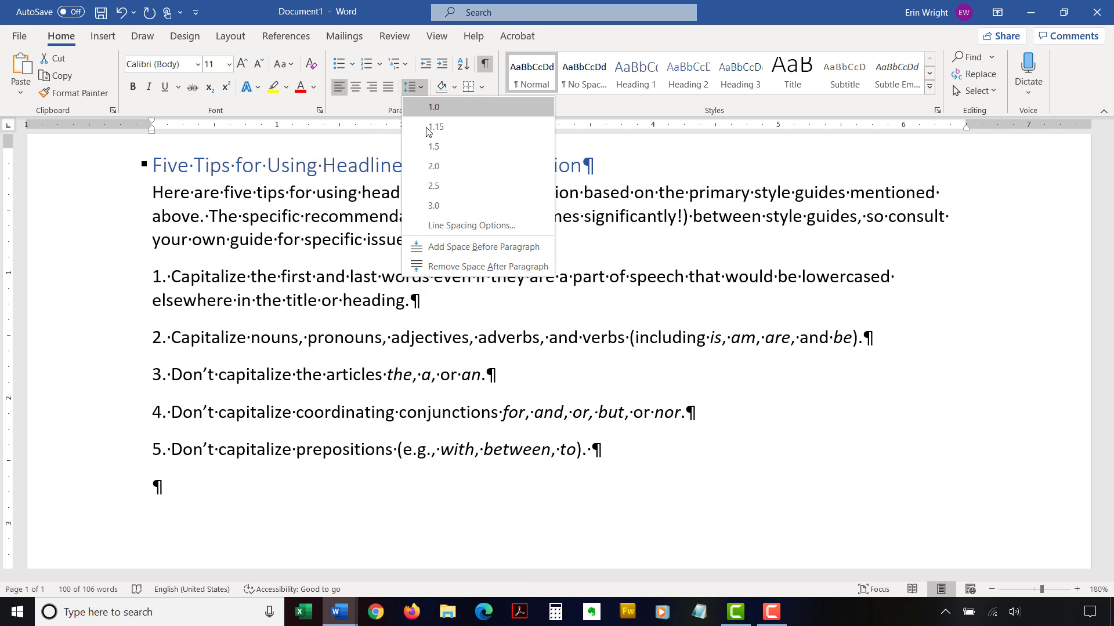
{"action": "left_click", "coordinate": [435, 167]}
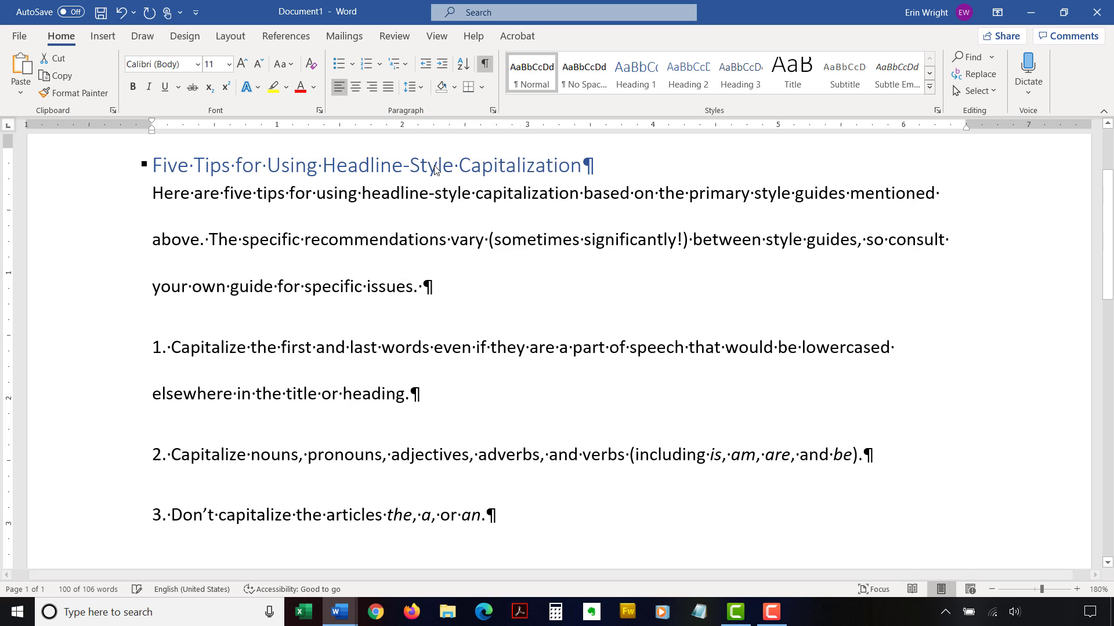
Remove the space after each paragraph, deselect the text, and hide formatting marks
{"action": "left_click", "coordinate": [423, 89]}
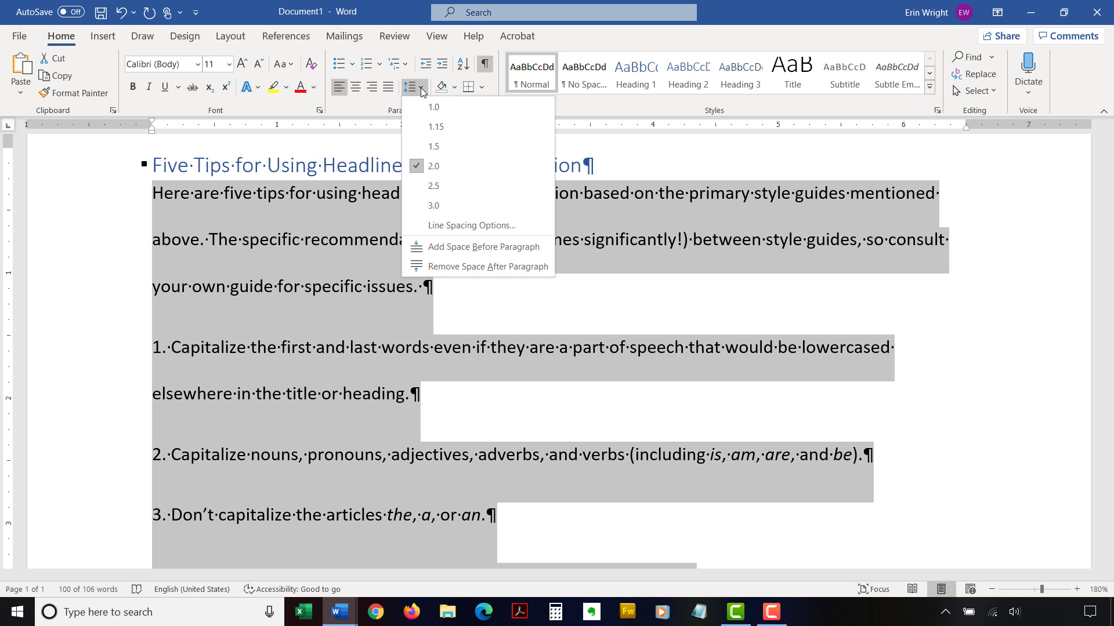
{"action": "left_click", "coordinate": [475, 268]}
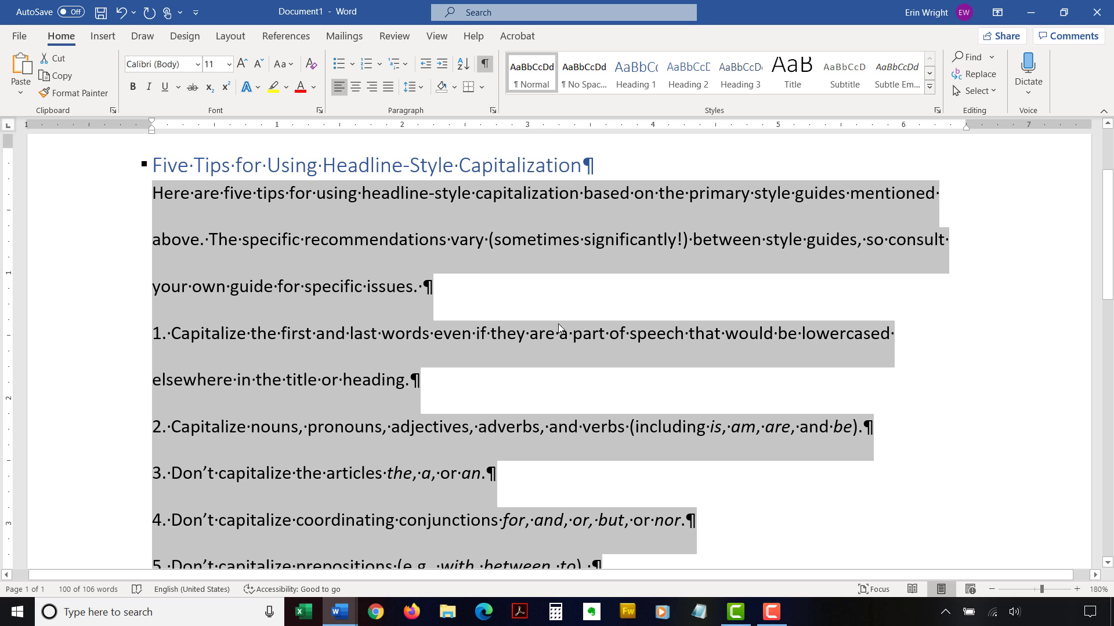
{"action": "left_click", "coordinate": [552, 297]}
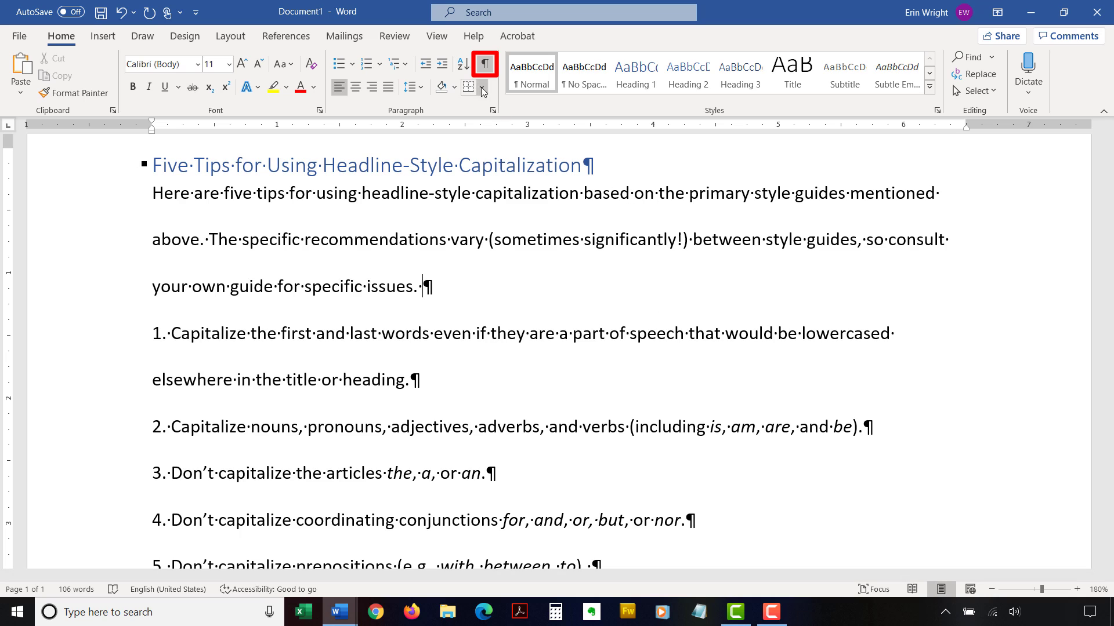
{"action": "left_click", "coordinate": [485, 65]}
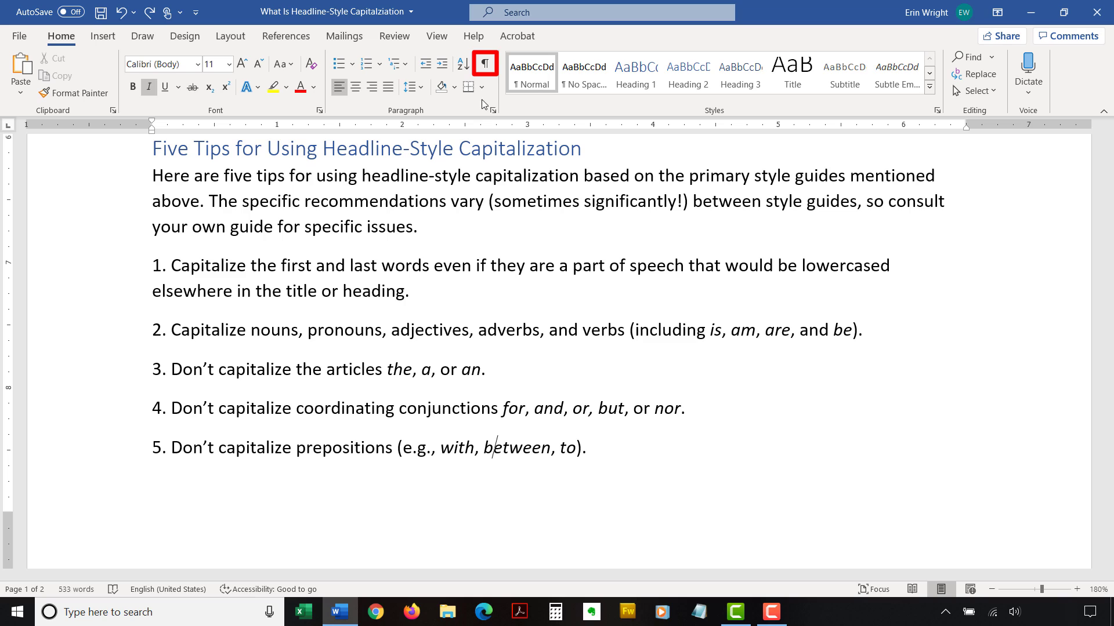
Show formatting marks again and select the intro paragraph through tip 5
{"action": "left_click", "coordinate": [485, 63]}
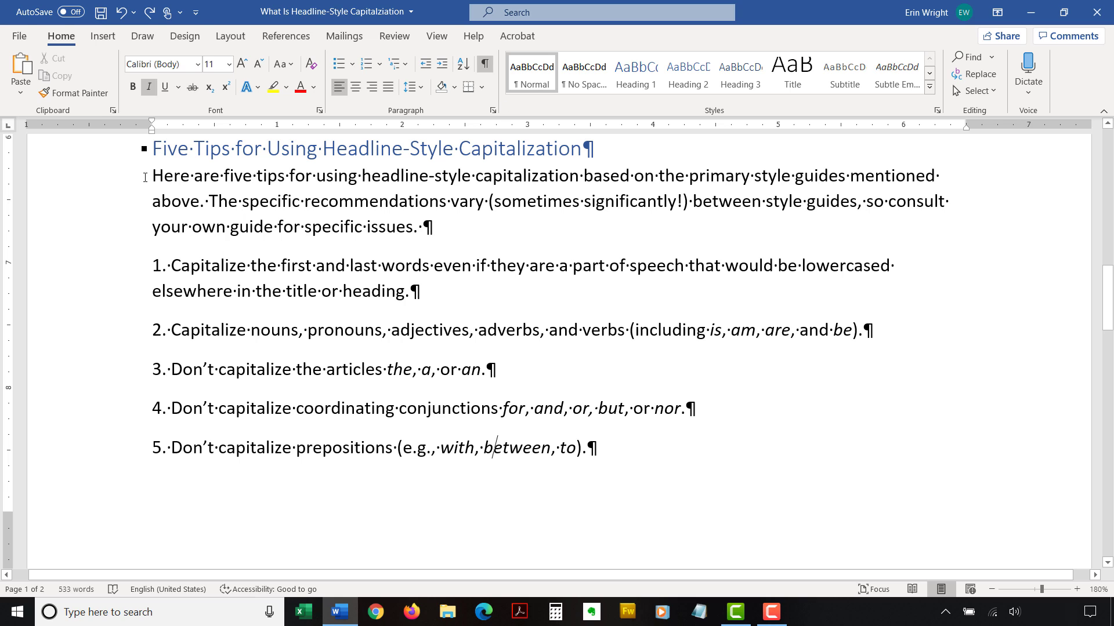
{"action": "left_click_drag", "start_coordinate": [152, 175], "coordinate": [597, 461]}
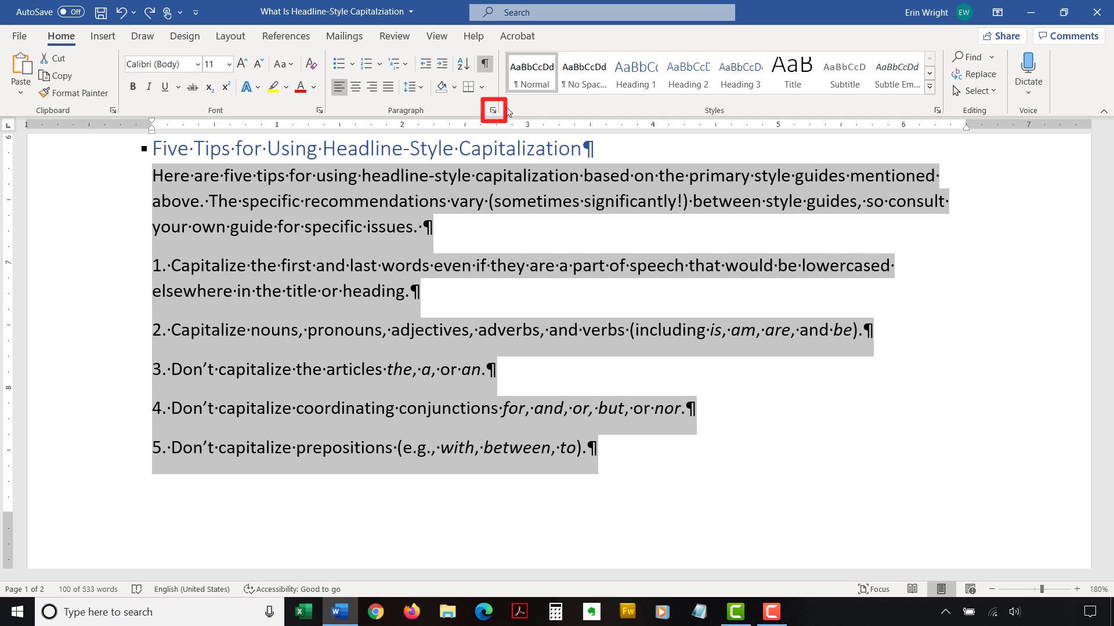
In the Paragraph dialog, set Spacing Before to 6 pt for the intro and tips
{"action": "left_click", "coordinate": [493, 111]}
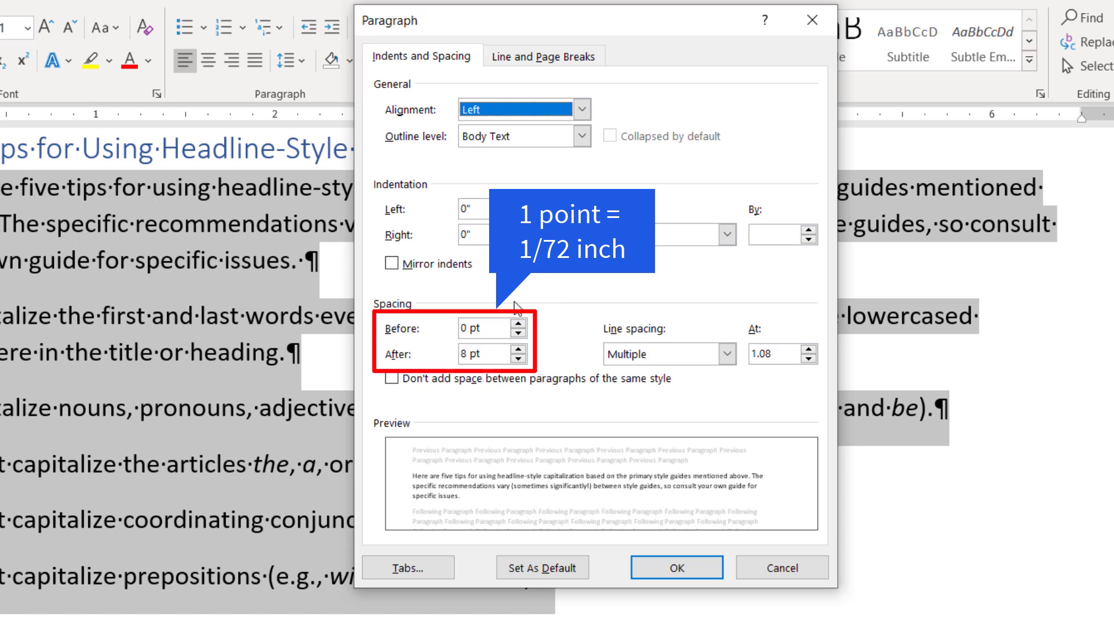
{"action": "left_click", "coordinate": [518, 325]}
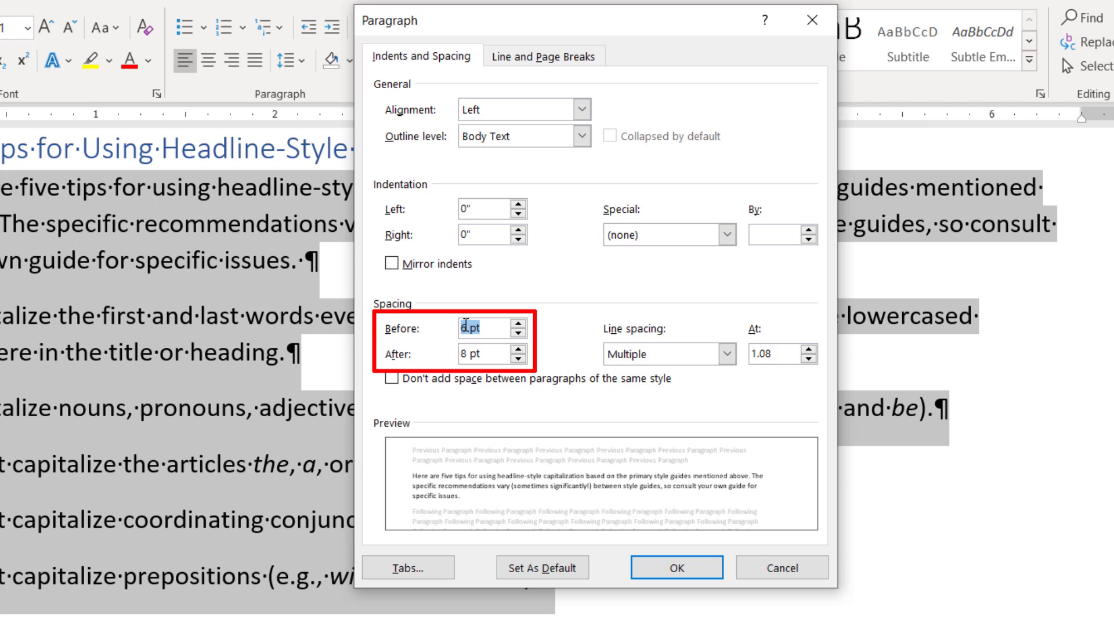
{"action": "left_click", "coordinate": [459, 328]}
{"action": "key", "text": "Delete"}
{"action": "type", "text": "2.75"}
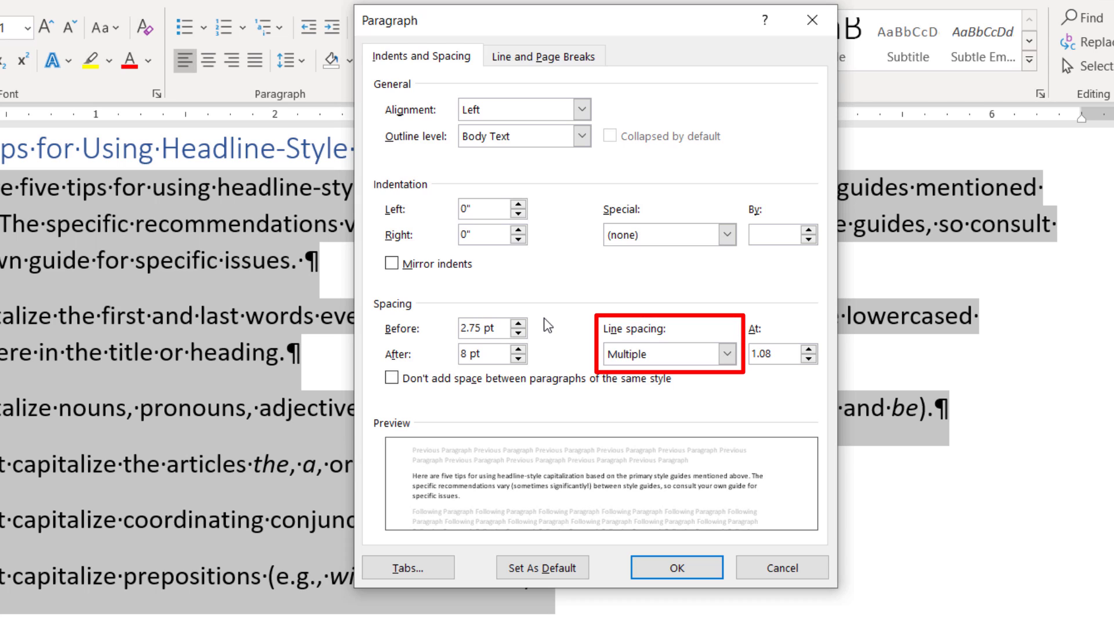
{"action": "key", "text": "Up"}
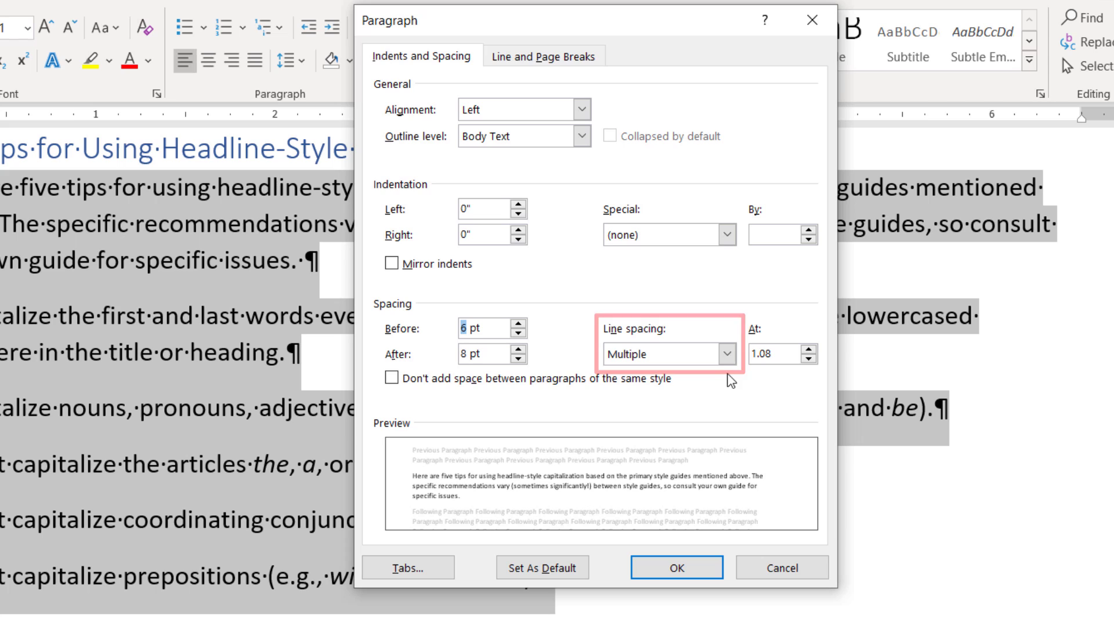
Choose Double line spacing in the Paragraph dialog and confirm with OK
{"action": "left_click", "coordinate": [726, 355]}
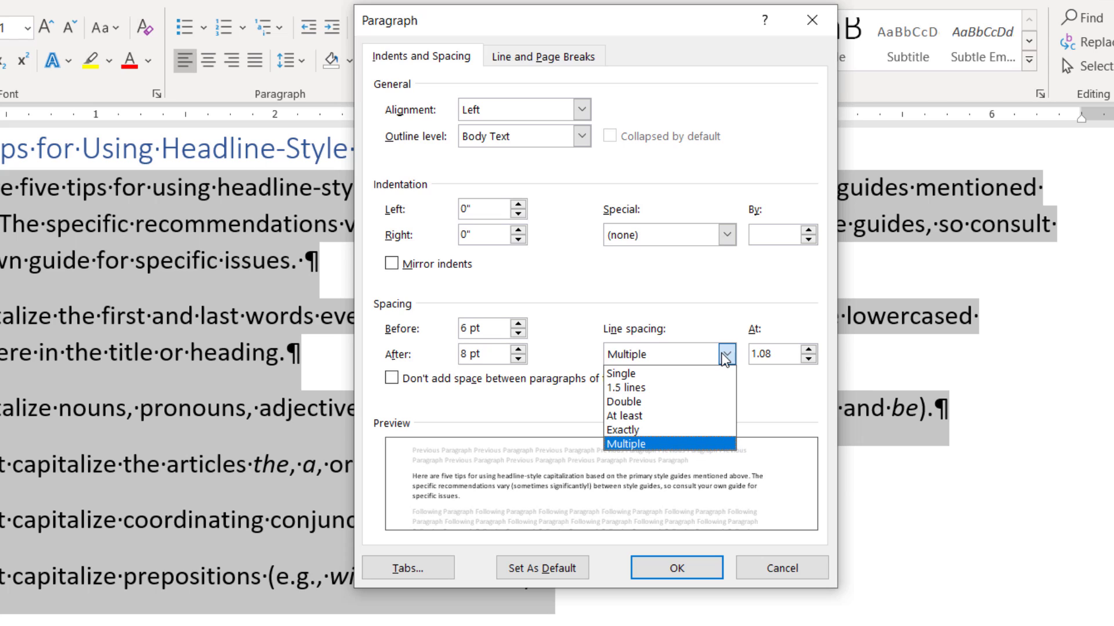
{"action": "left_click", "coordinate": [763, 410]}
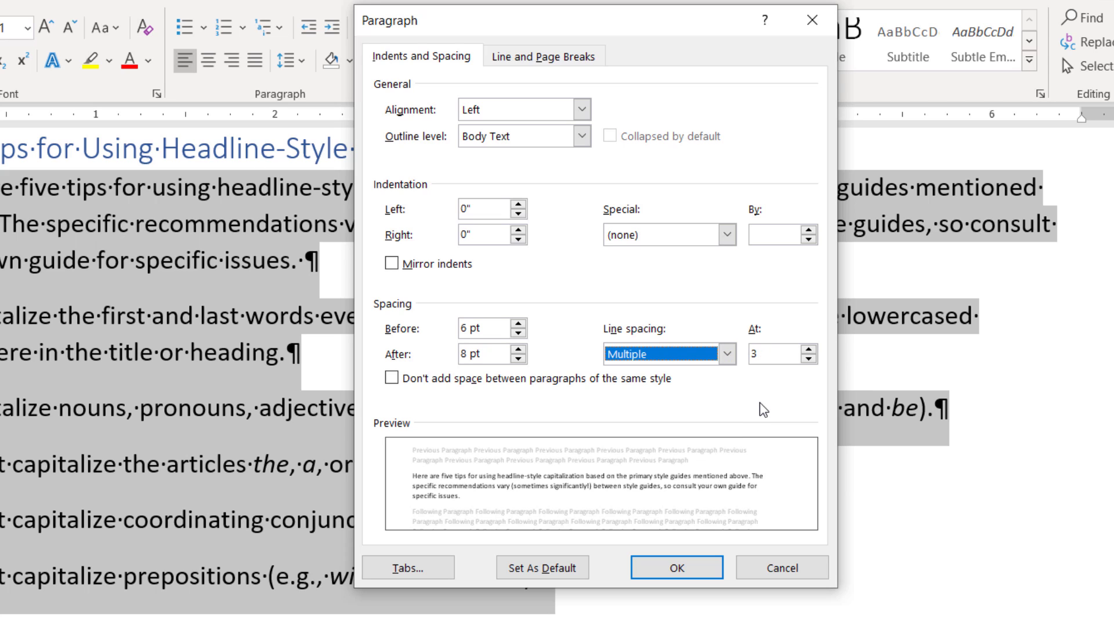
{"action": "left_click", "coordinate": [726, 355]}
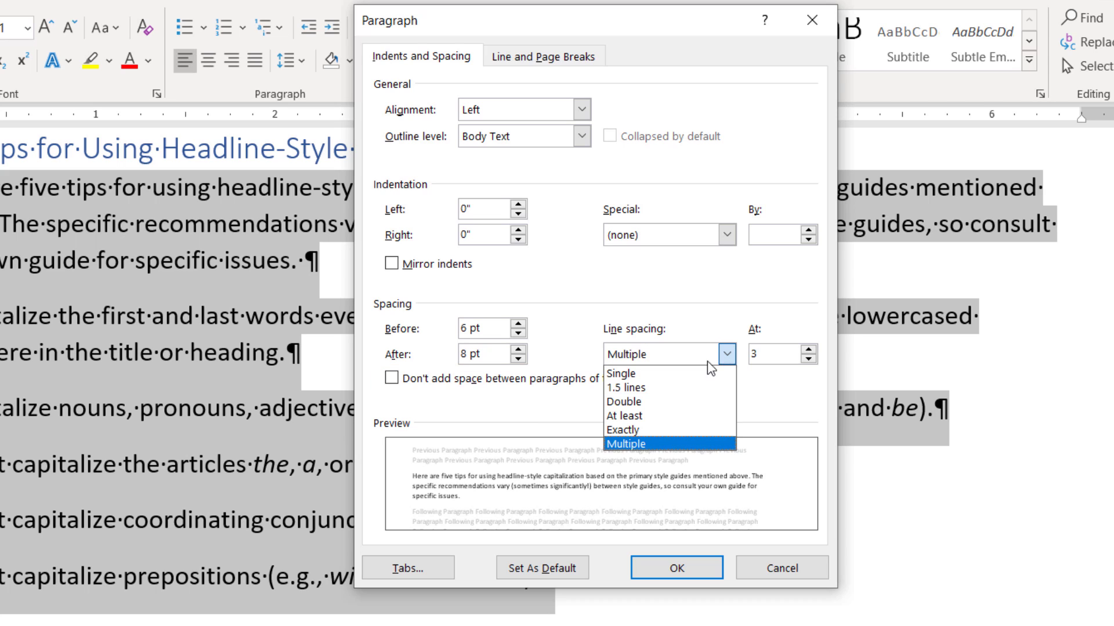
{"action": "left_click", "coordinate": [651, 407]}
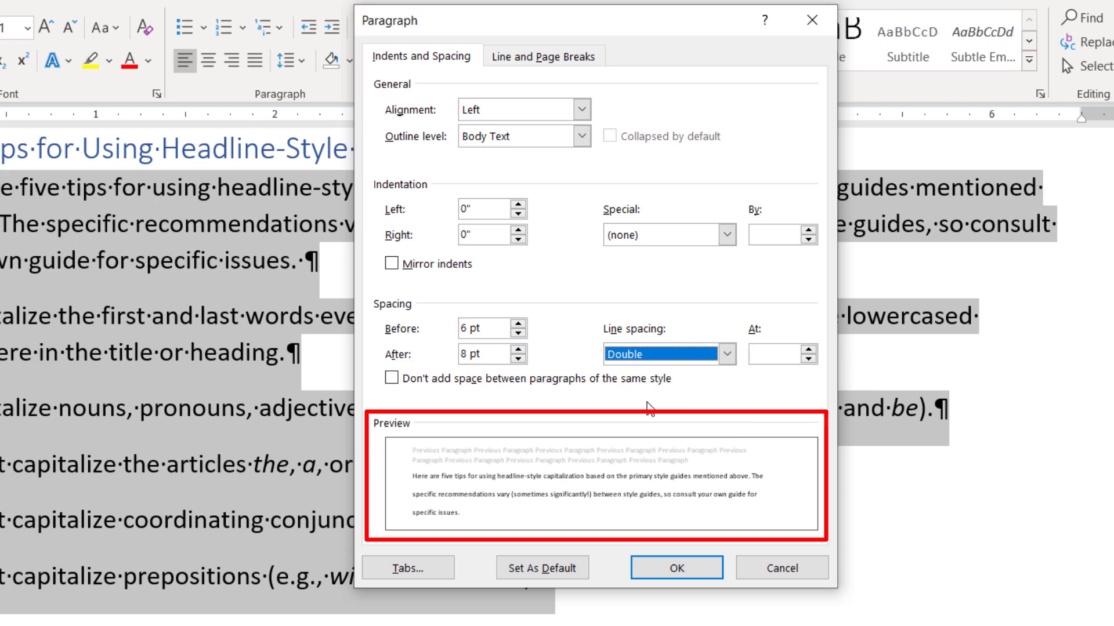
{"action": "left_click", "coordinate": [701, 570]}
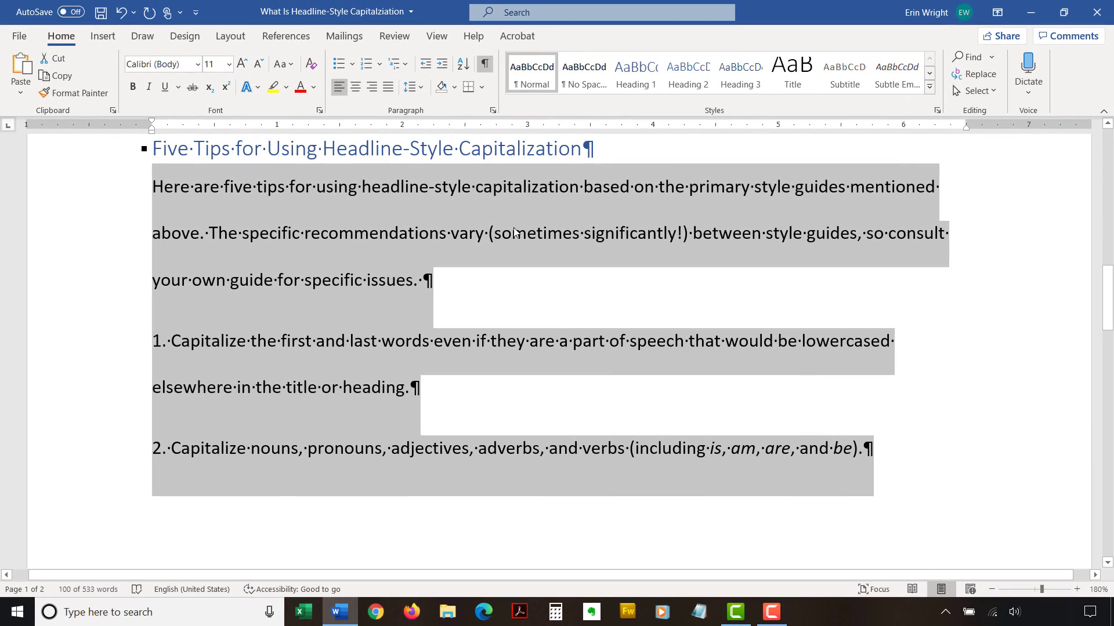
Turn off Show/Hide ¶ and clear the text selection
{"action": "left_click", "coordinate": [486, 68]}
{"action": "left_click", "coordinate": [601, 298]}
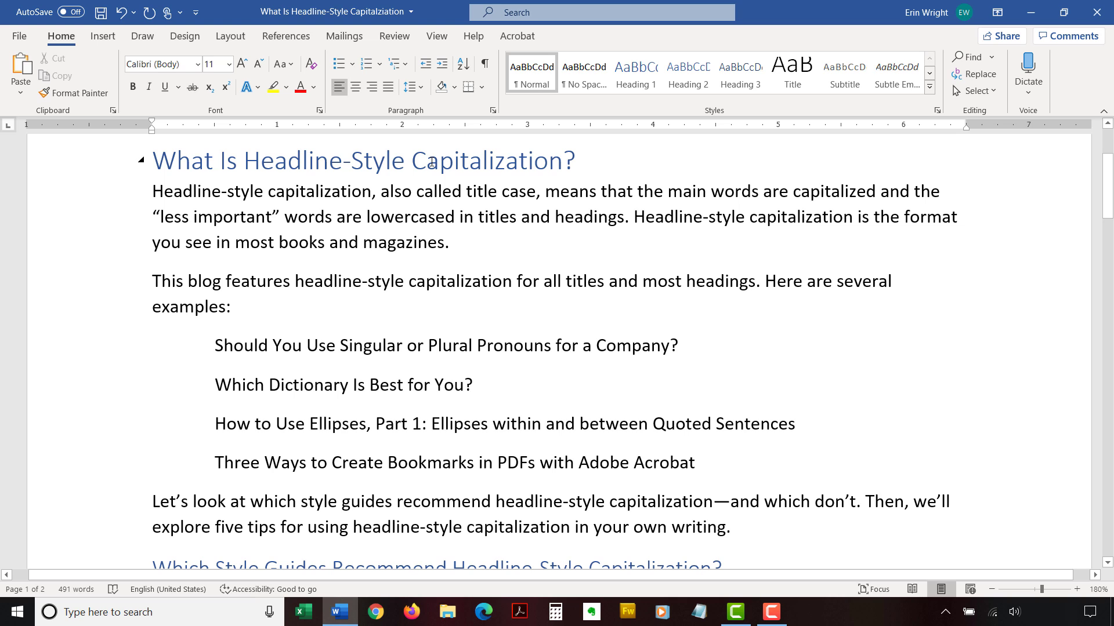
Select all text and set Before 0, After 0, and Single line spacing in the Paragraph dialog
{"action": "key", "text": "ctrl+a"}
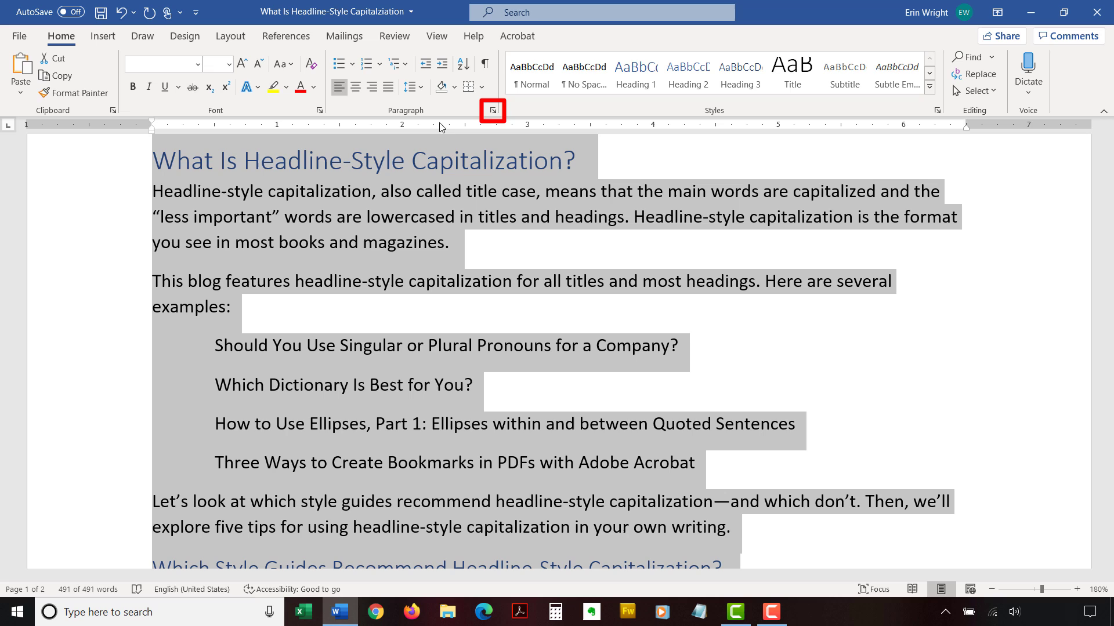
{"action": "left_click", "coordinate": [493, 111]}
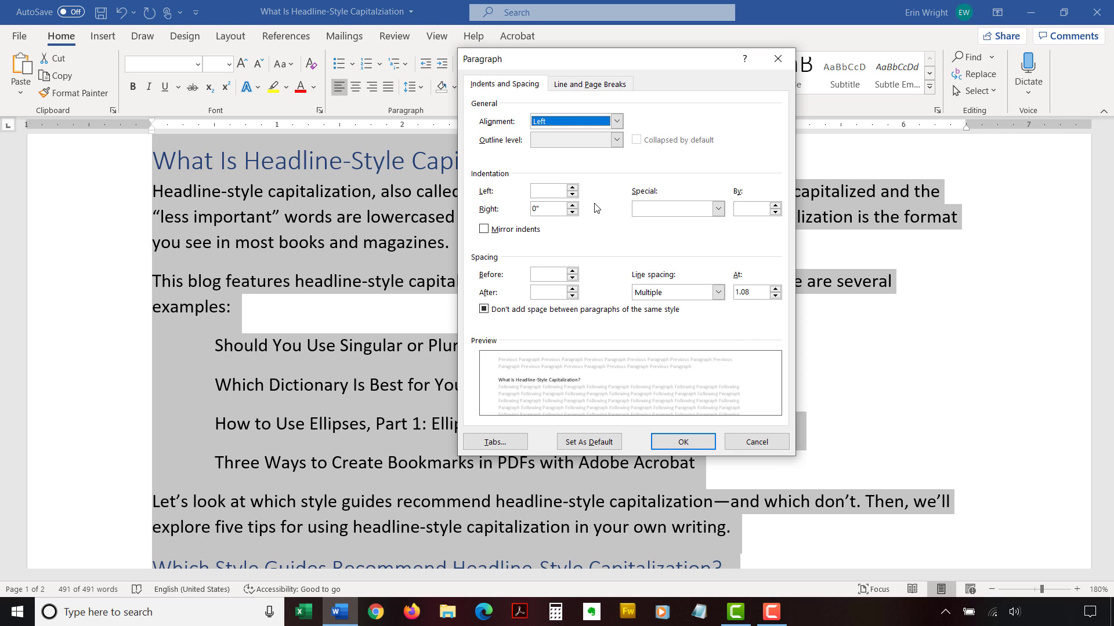
{"action": "left_click", "coordinate": [546, 273]}
{"action": "type", "text": "0"}
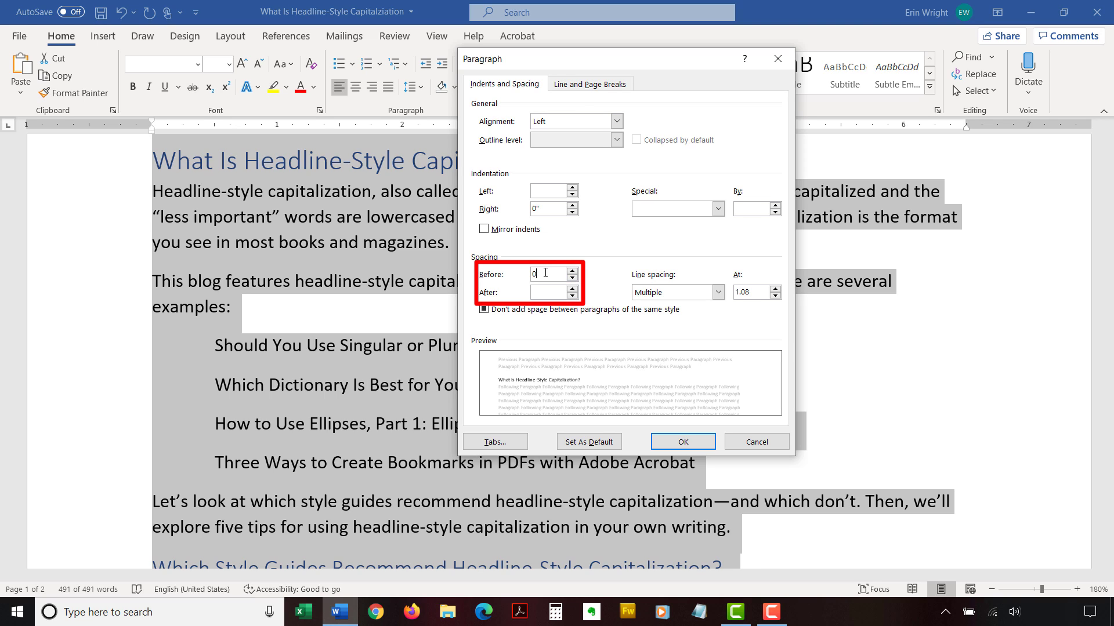
{"action": "left_click", "coordinate": [539, 291]}
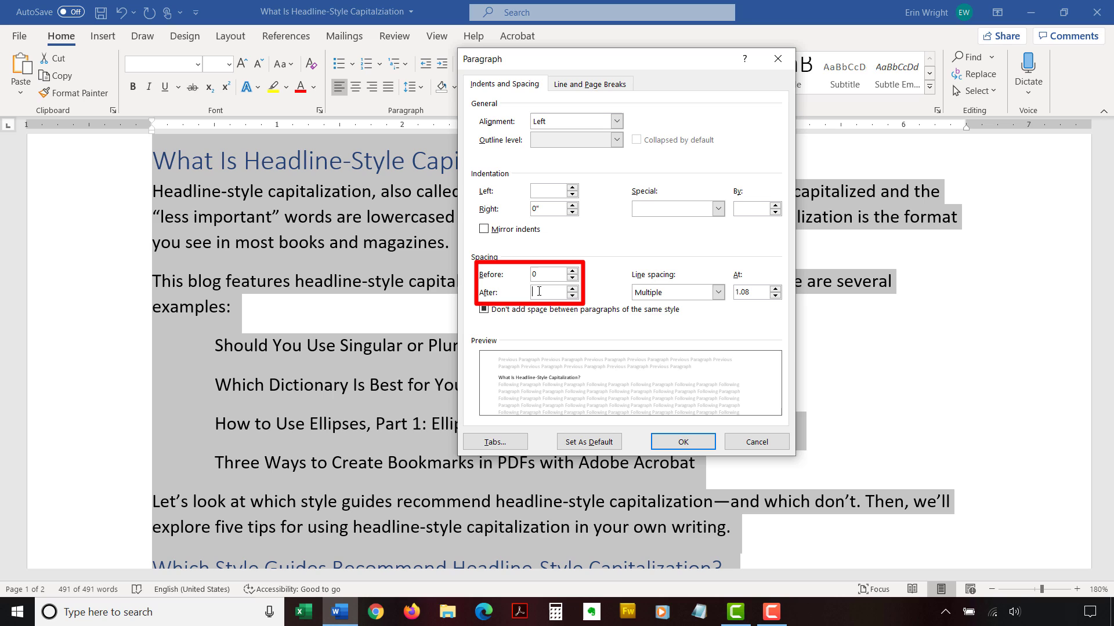
{"action": "type", "text": "0"}
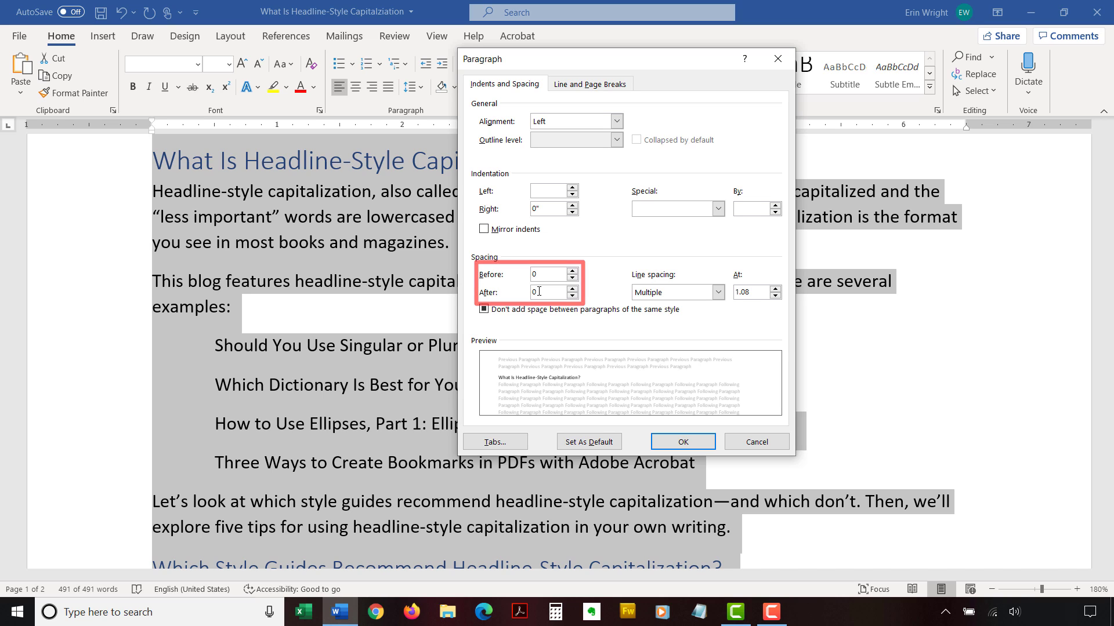
{"action": "left_click", "coordinate": [717, 293]}
{"action": "left_click", "coordinate": [685, 306]}
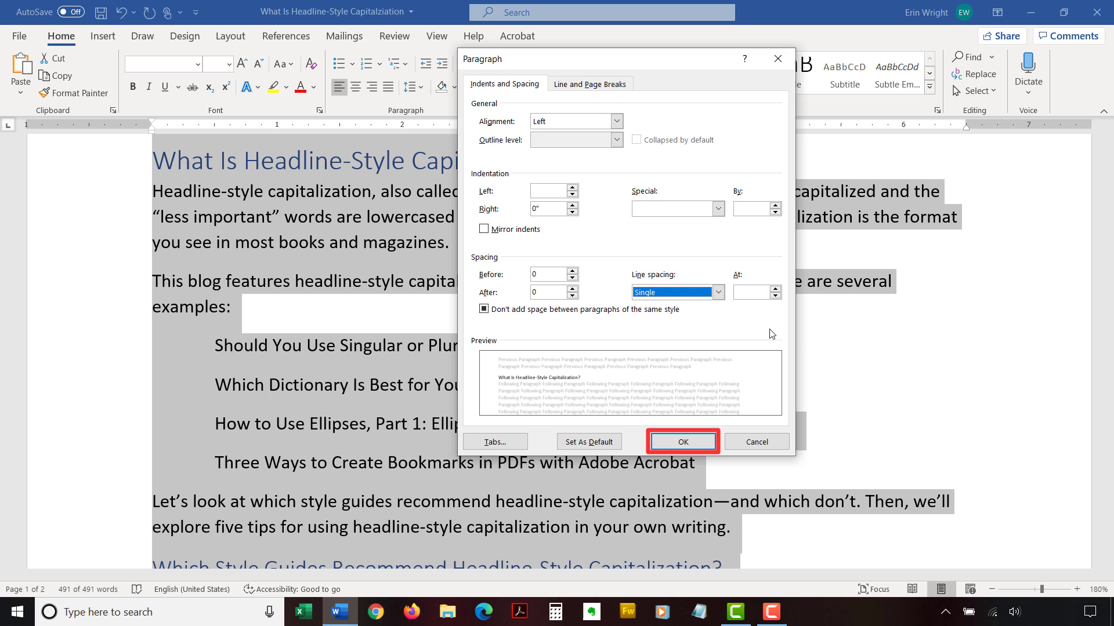
{"action": "left_click", "coordinate": [706, 445]}
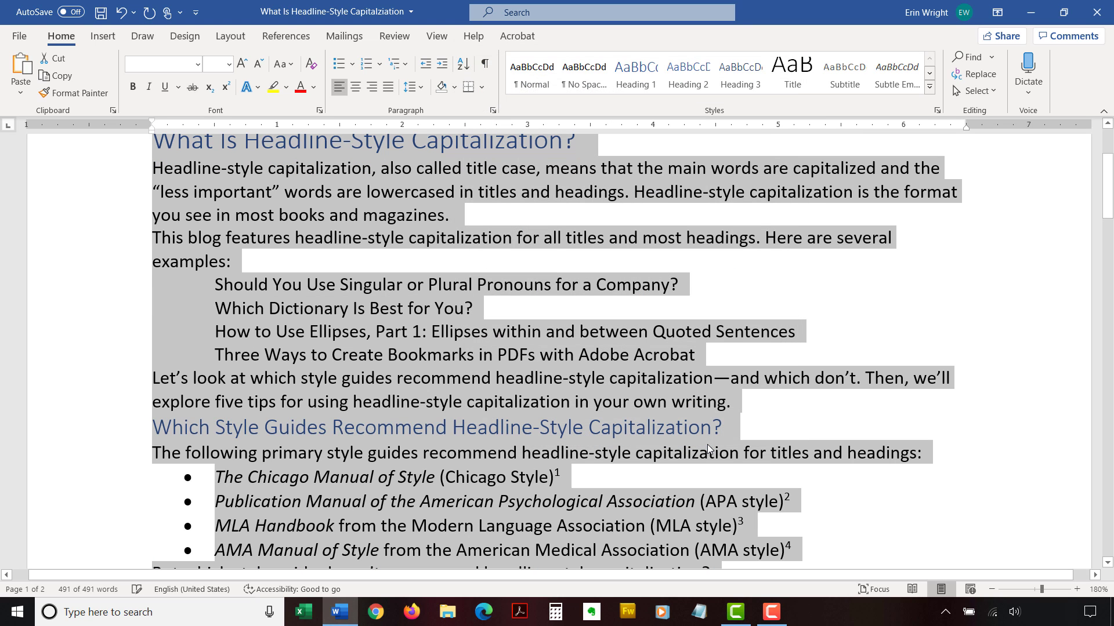
Deselect the text and scroll down to review the single-spaced document
{"action": "left_click", "coordinate": [776, 411]}
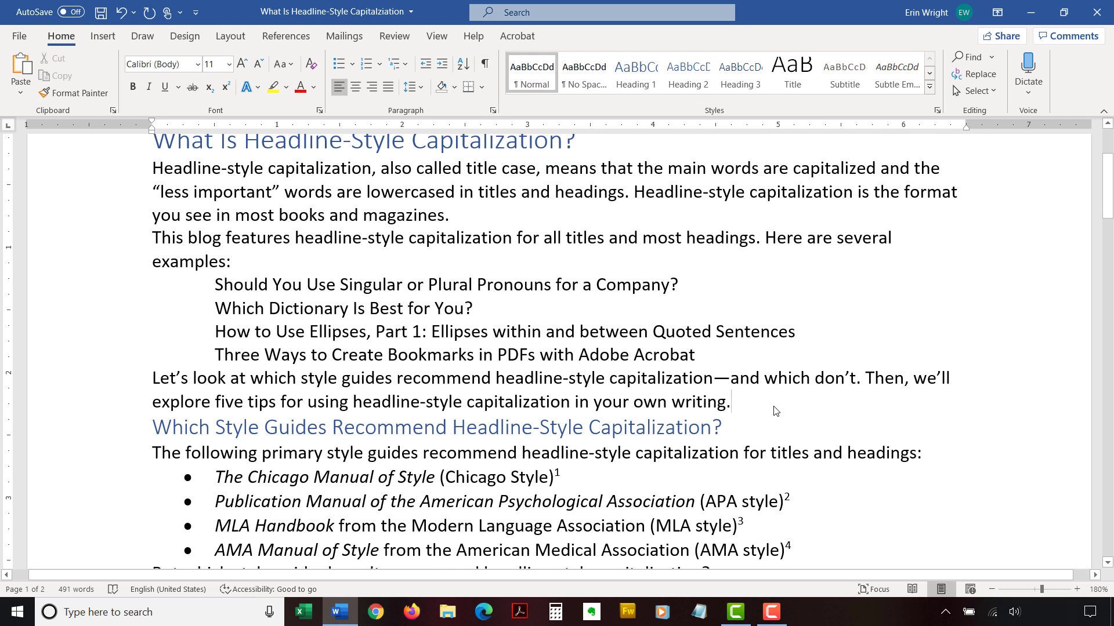
{"action": "scroll", "coordinate": [776, 411], "scroll_direction": "down", "scroll_amount": 4}
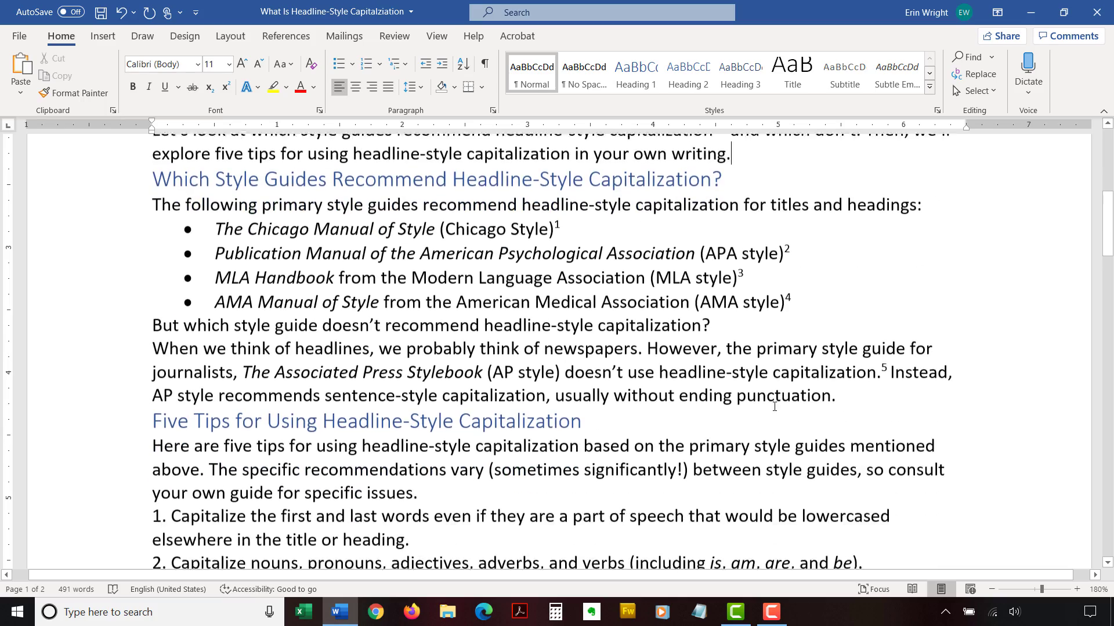
{"action": "scroll", "coordinate": [774, 406], "scroll_direction": "down", "scroll_amount": 3}
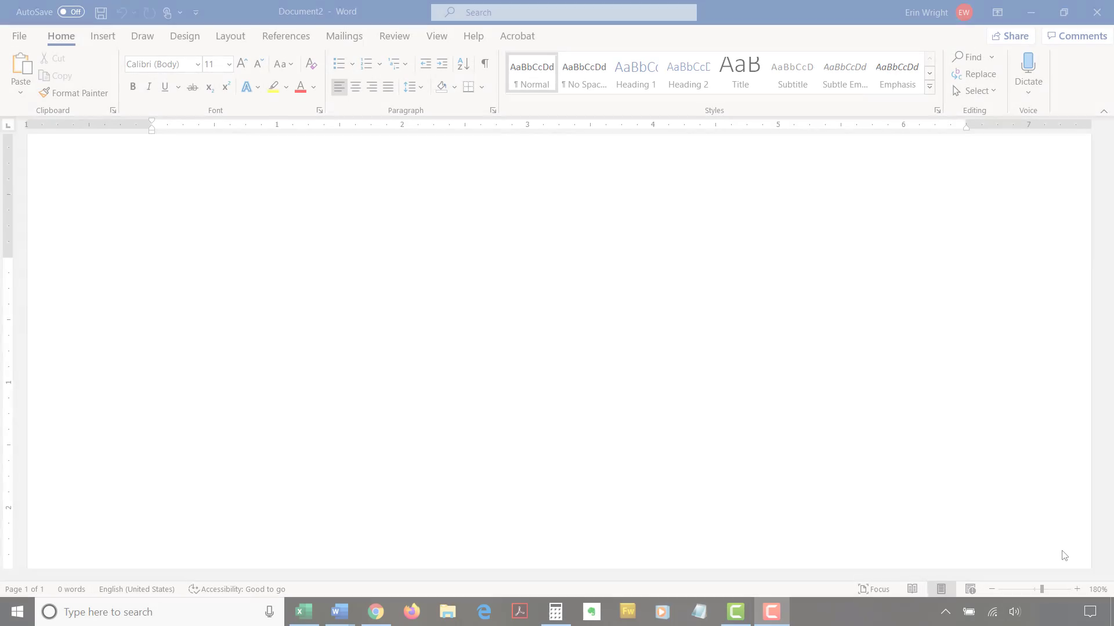